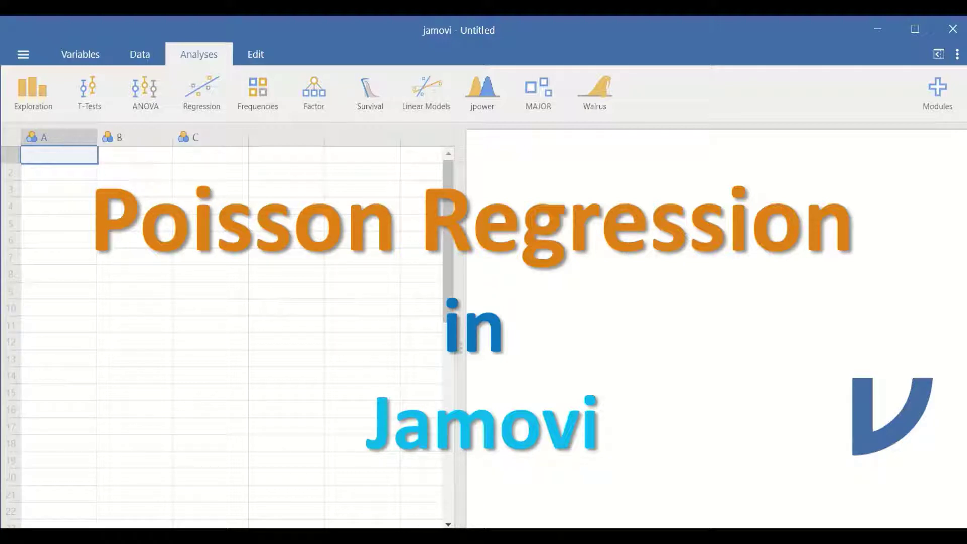
# Dismiss the title slide to reveal the 100-row Poisson regression dataset
pyautogui.press('Escape')
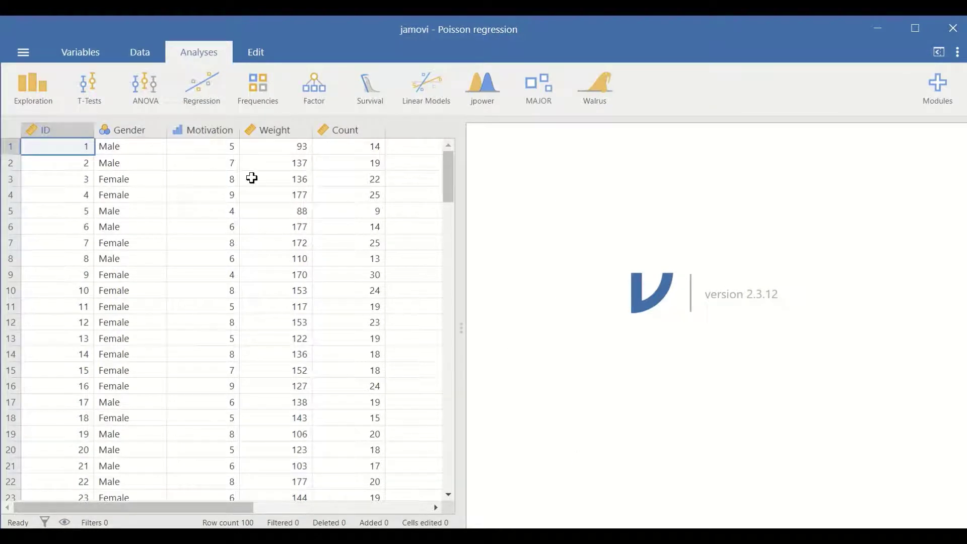
pyautogui.scroll(-20, 274, 204)
pyautogui.scroll(-8, 157, 340)
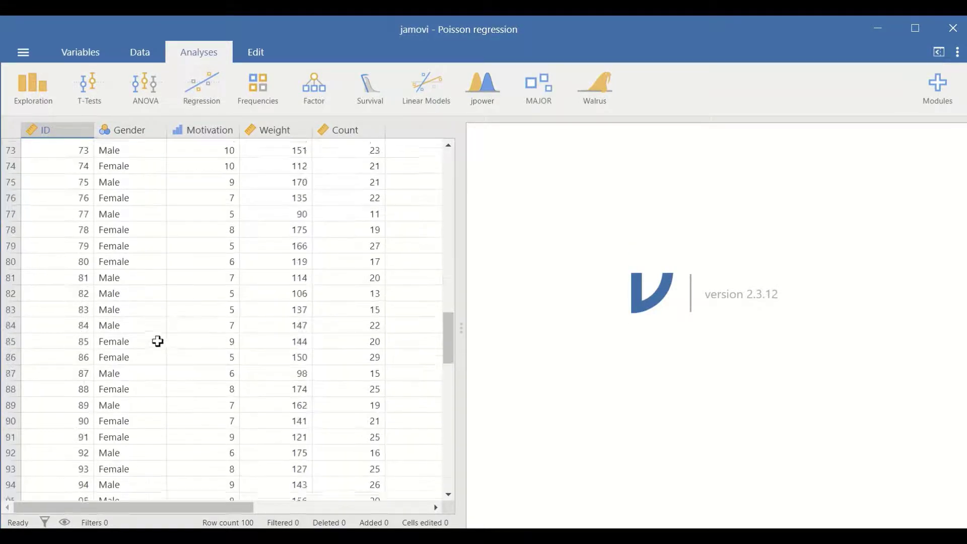
pyautogui.scroll(10, 152, 335)
pyautogui.scroll(20, 153, 335)
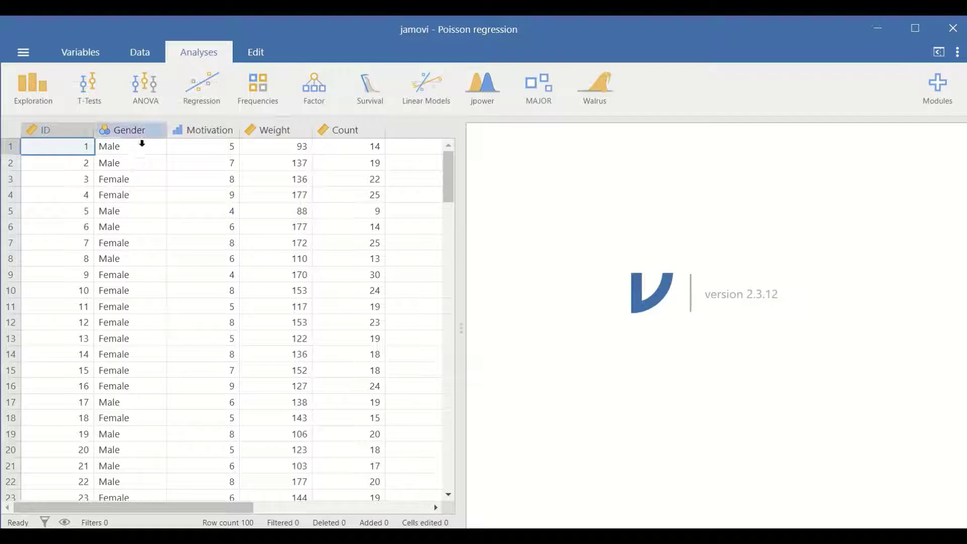
# Select the Motivation, Weight and Count columns in turn to point out each variable
pyautogui.click(194, 130)
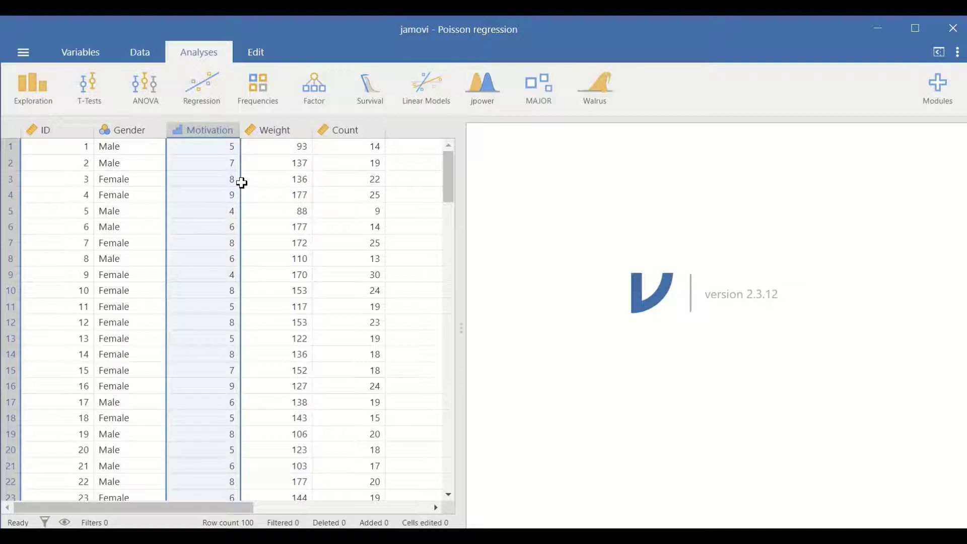
pyautogui.click(282, 130)
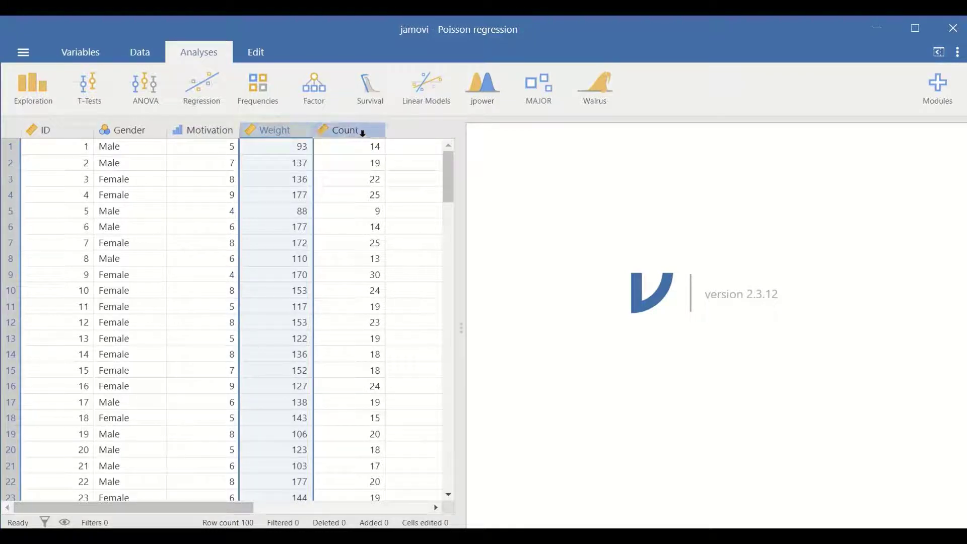
pyautogui.click(363, 133)
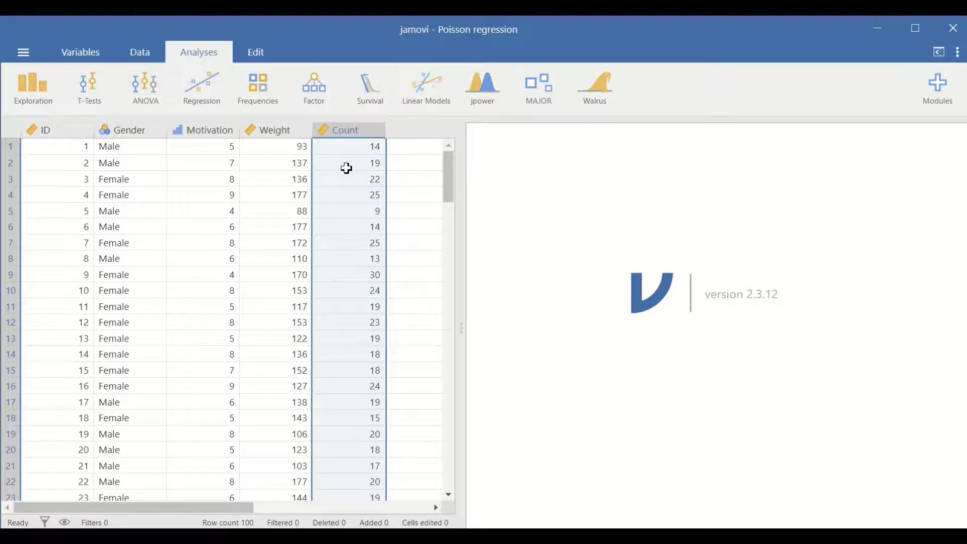
# Start a Descriptives analysis of Count with variables laid out across rows
pyautogui.click(39, 91)
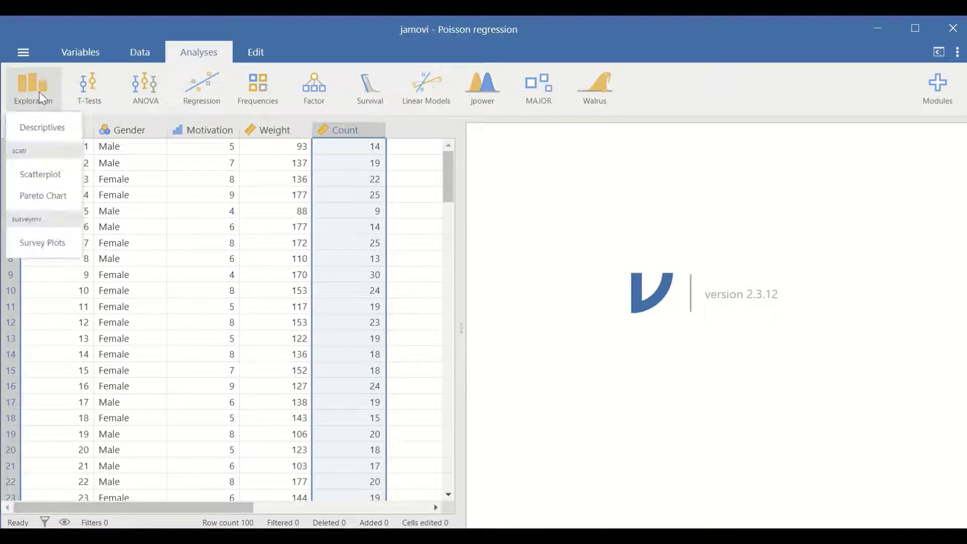
pyautogui.click(44, 130)
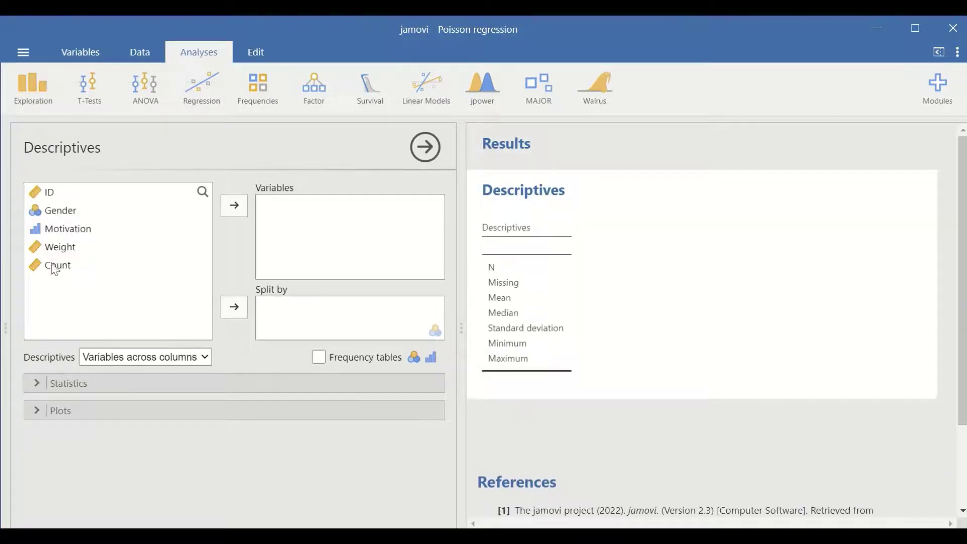
pyautogui.click(56, 269)
pyautogui.click(228, 206)
pyautogui.click(194, 359)
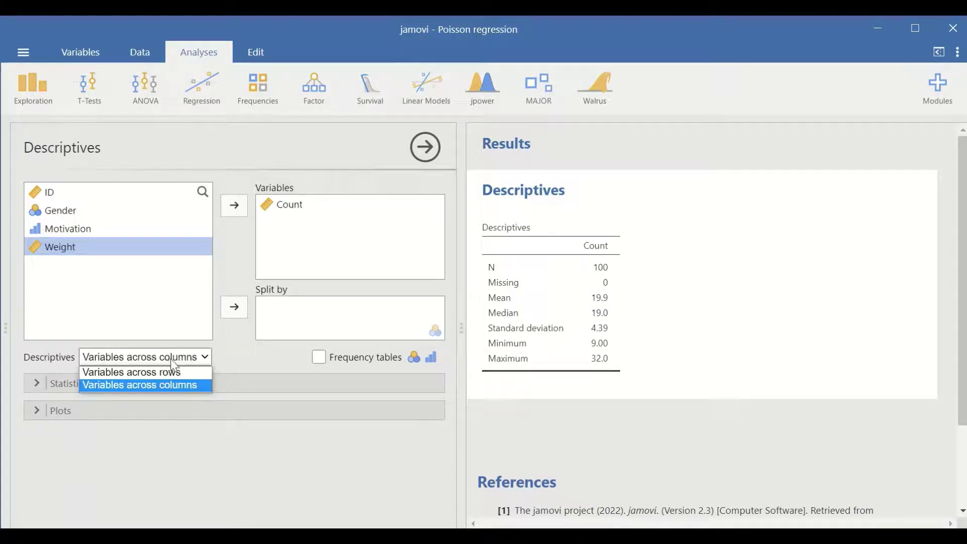
pyautogui.click(173, 373)
# Limit the Count statistics to N, Missing, Mean and Variance, dropping median, min, max and SD
pyautogui.click(96, 384)
pyautogui.click(331, 305)
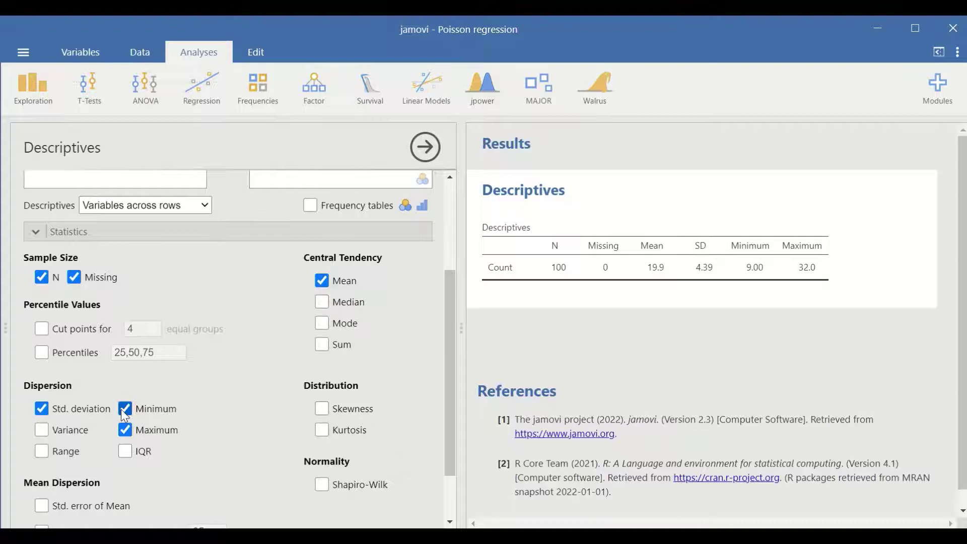
pyautogui.click(126, 408)
pyautogui.click(125, 429)
pyautogui.click(42, 408)
pyautogui.click(44, 432)
pyautogui.scroll(-1, 322, 445)
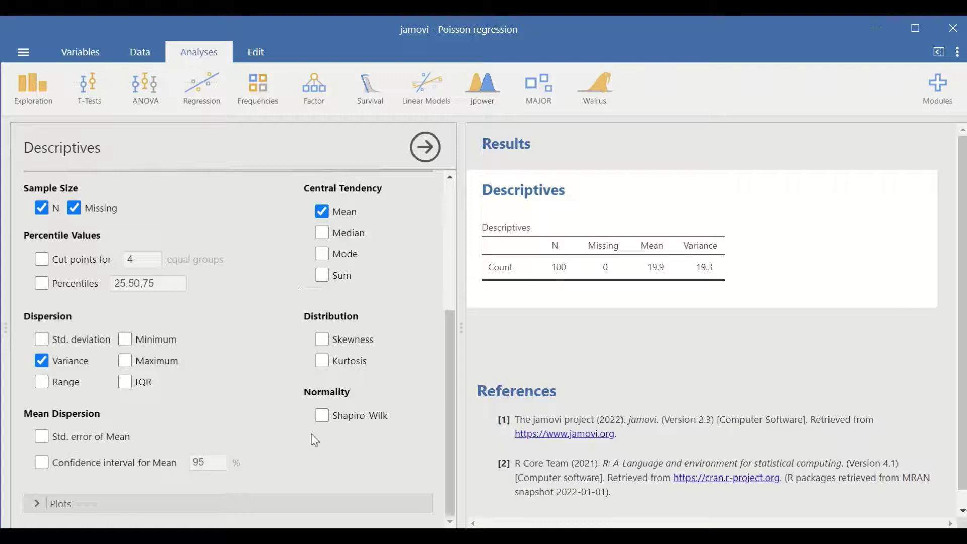
# Add a Shapiro-Wilk normality test for Count (W 0.987, p 0.446)
pyautogui.click(321, 416)
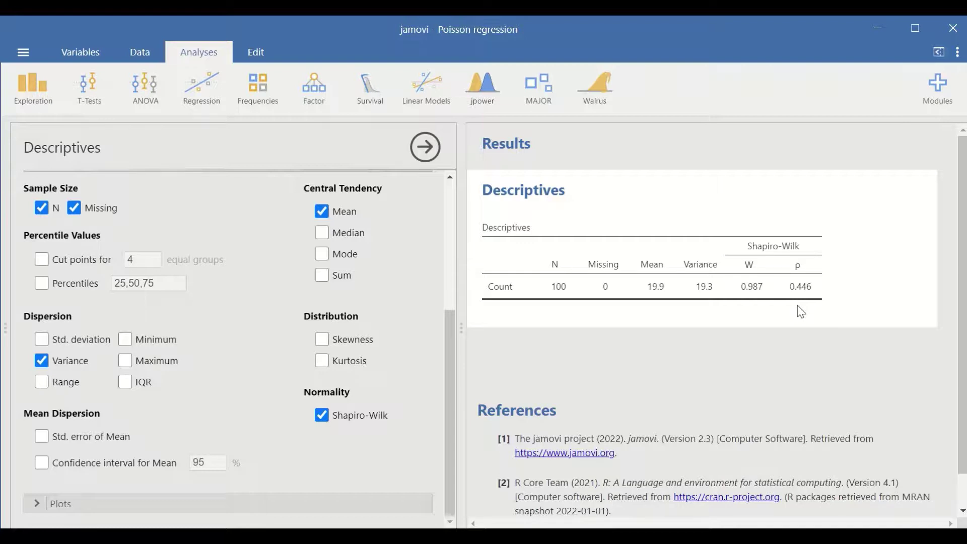
# Close the Descriptives options, glance at the installed modules, and show the Linear Models analyses
pyautogui.click(425, 147)
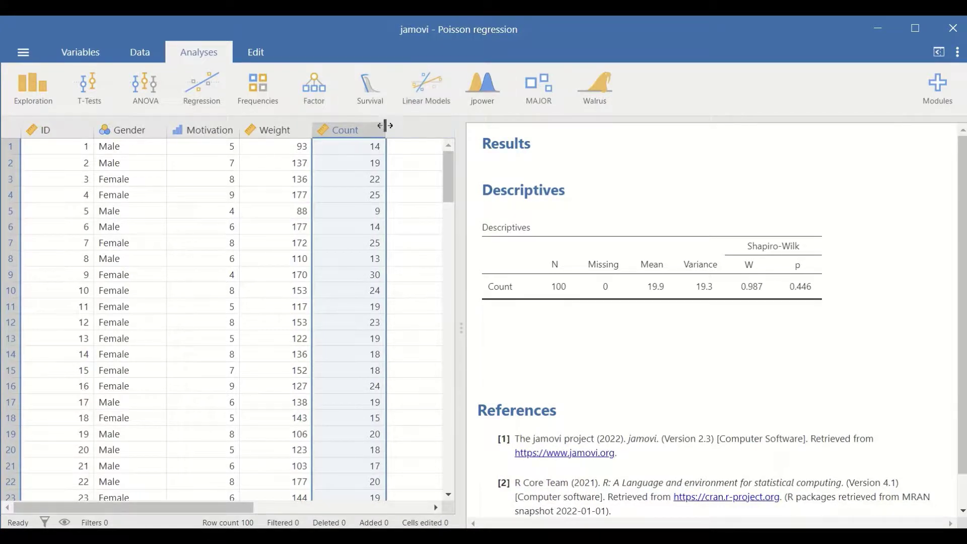
pyautogui.click(944, 91)
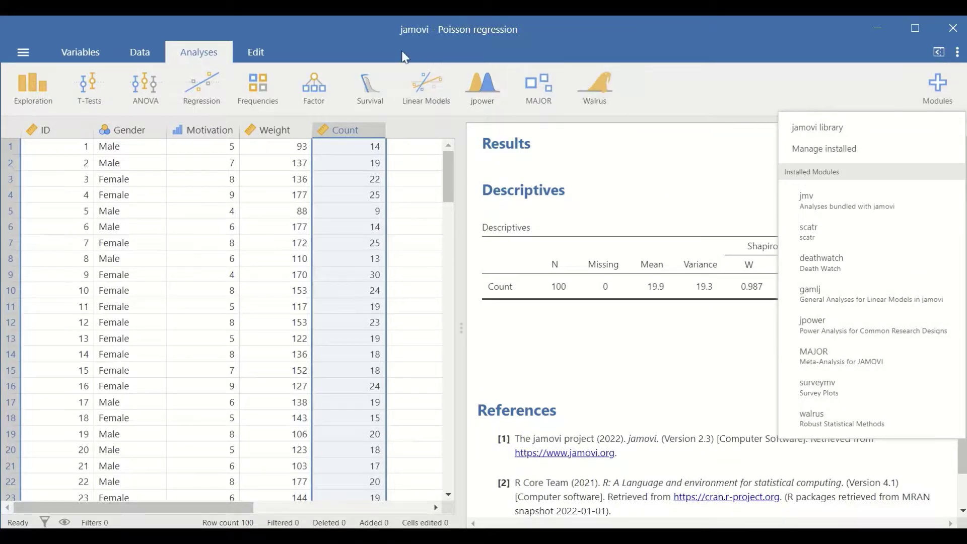
pyautogui.click(424, 86)
# Start a Poisson generalized linear model with Count as the dependent variable
pyautogui.click(466, 192)
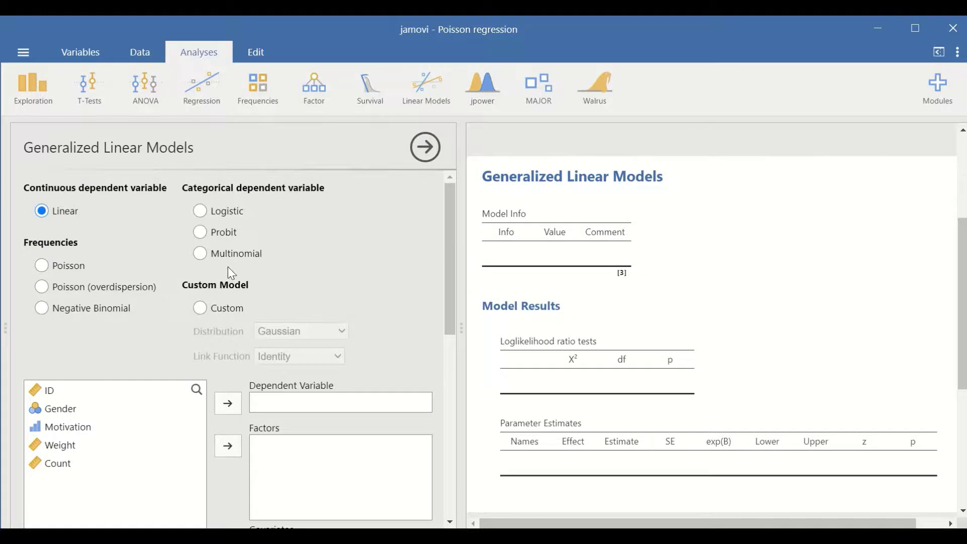
pyautogui.click(46, 268)
pyautogui.scroll(-3, 139, 288)
pyautogui.click(57, 313)
pyautogui.click(229, 252)
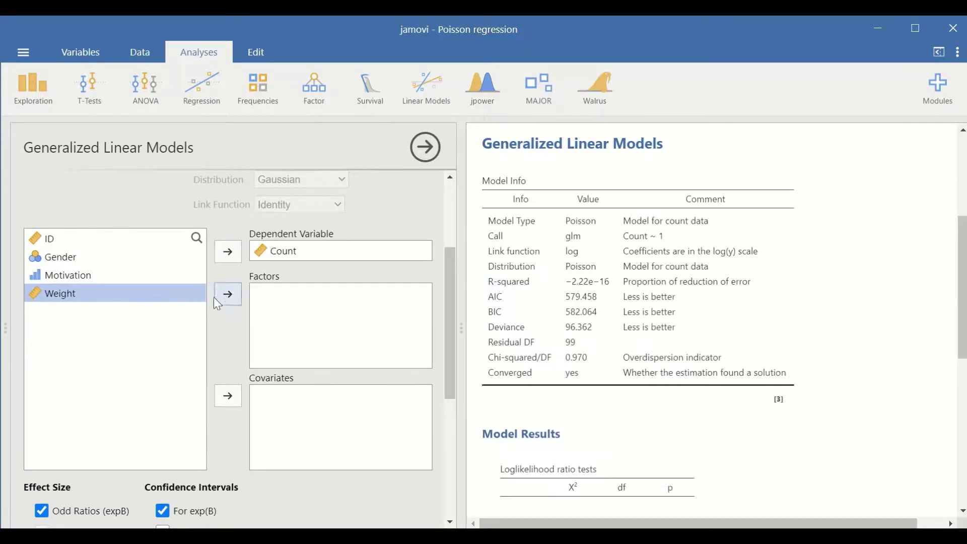
# Add Gender as a factor and Motivation and Weight as covariates
pyautogui.click(64, 259)
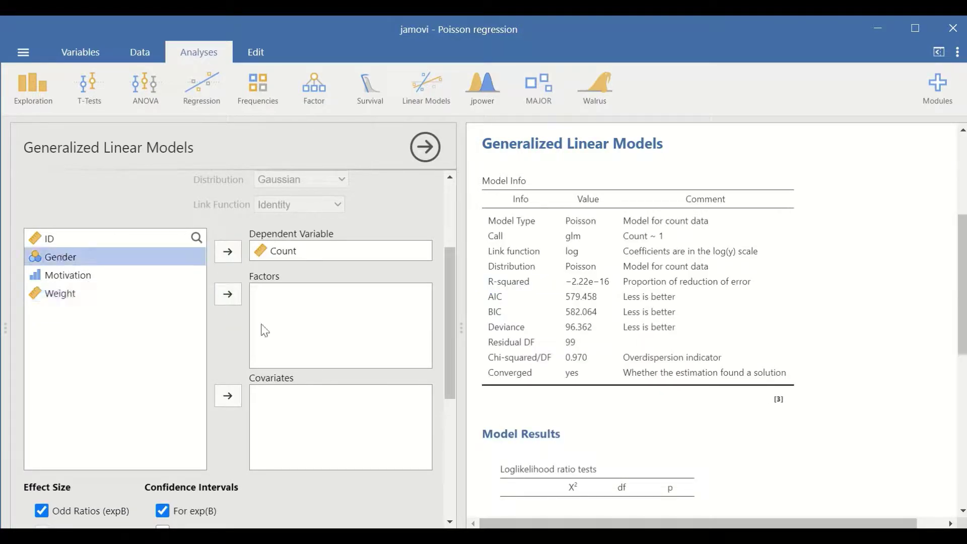
pyautogui.click(230, 297)
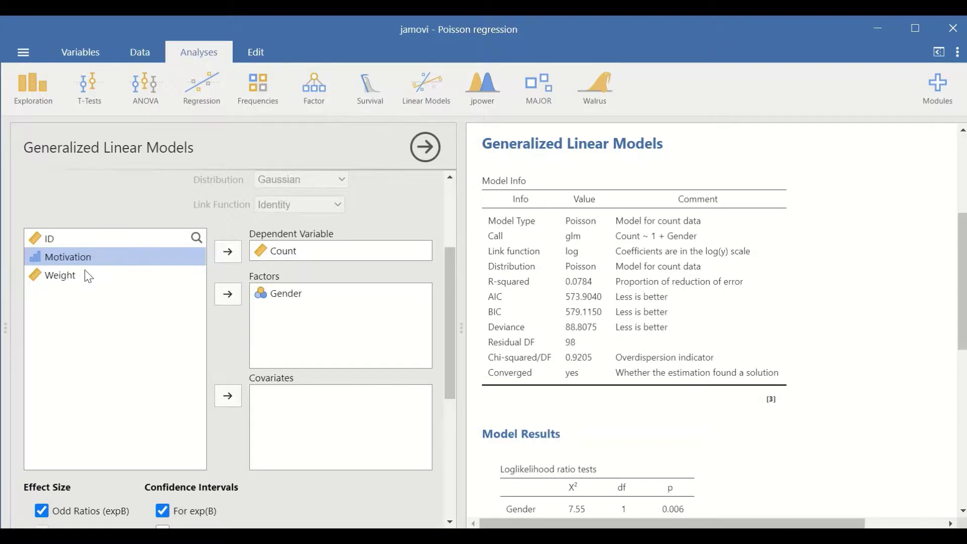
pyautogui.keyDown('shift'); pyautogui.click(61, 278); pyautogui.keyUp('shift')
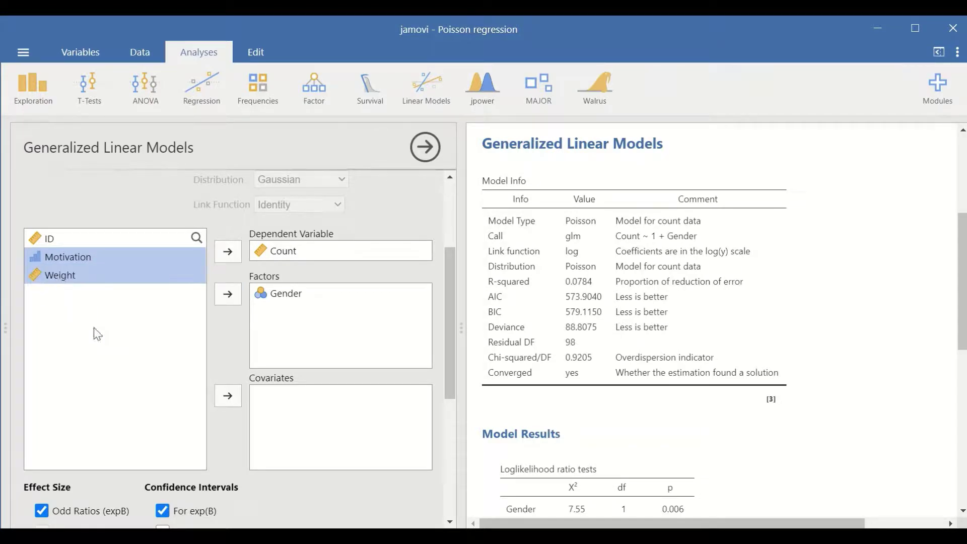
pyautogui.click(228, 396)
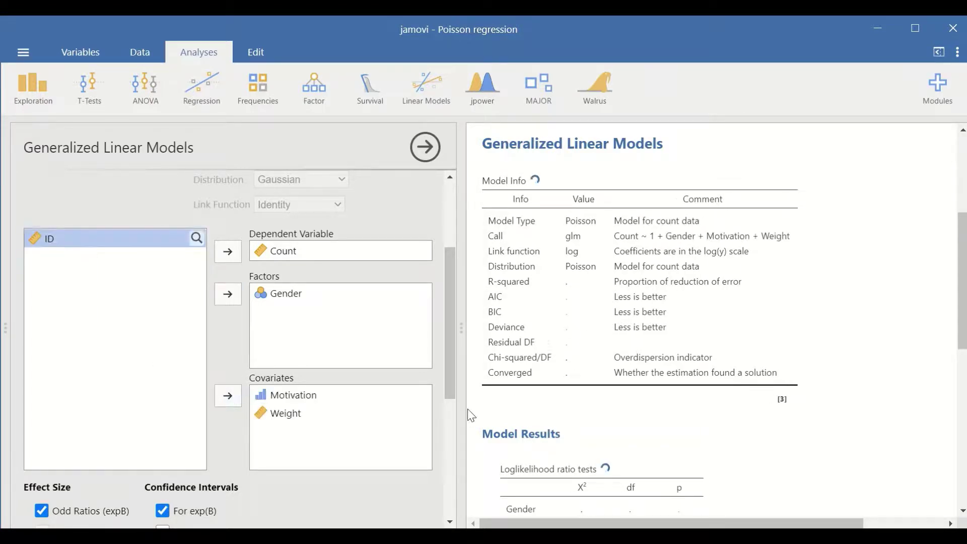
# Scroll to the likelihood-ratio tests: Gender p 0.039, Motivation p < .001, Weight p 0.157
pyautogui.scroll(-3, 708, 282)
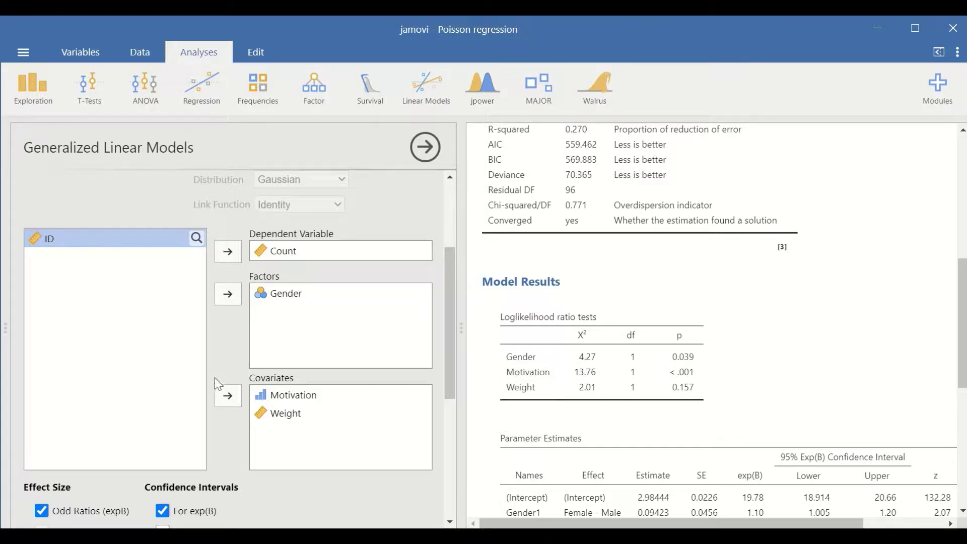
# Bring Parameter Estimates into view: exp(B) 1.10 Gender, 1.06 Motivation, 1.00 Weight with 95% CIs
pyautogui.scroll(-5, 216, 377)
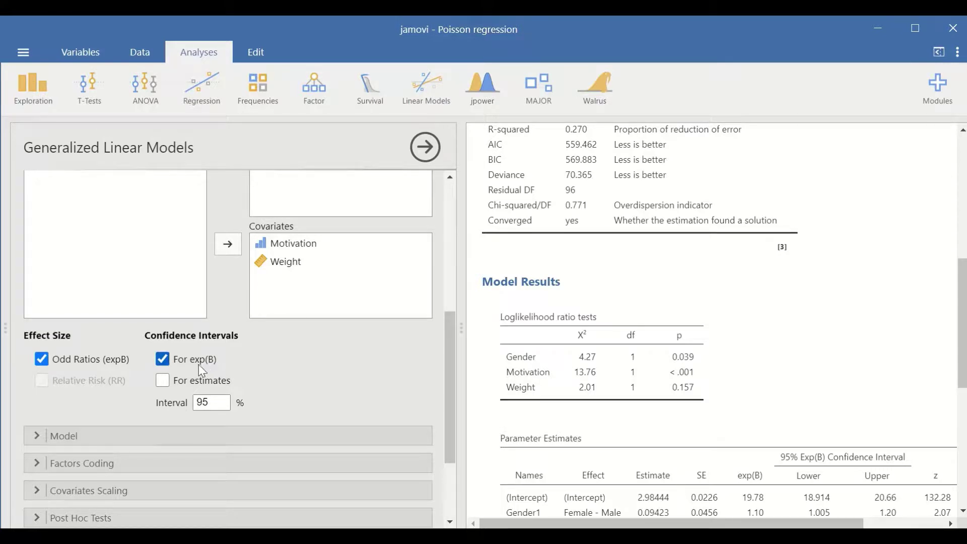
pyautogui.scroll(-3, 345, 382)
pyautogui.moveTo(962, 322); pyautogui.dragTo(961, 360)
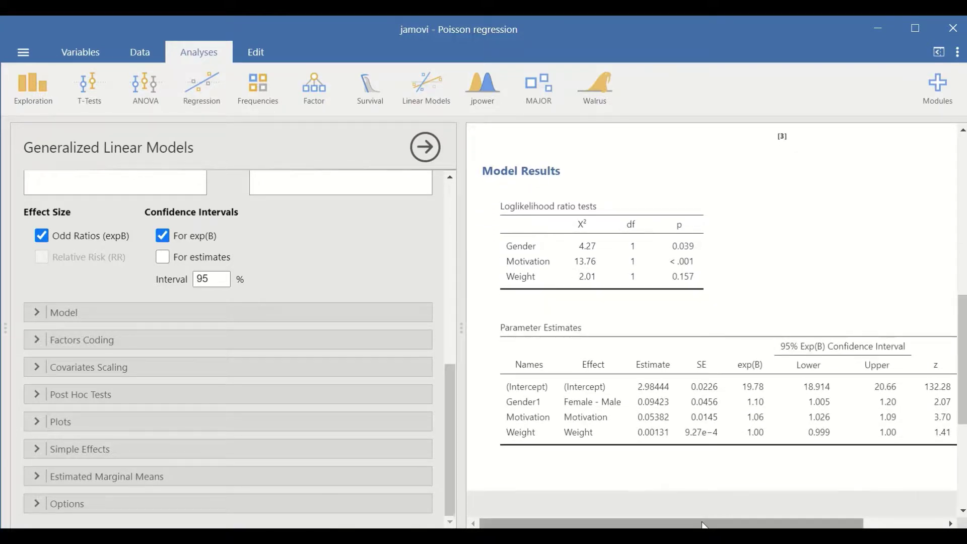
pyautogui.moveTo(699, 526)
pyautogui.mouseDown()
pyautogui.moveTo(740, 524)
pyautogui.moveTo(685, 519)
pyautogui.mouseUp()
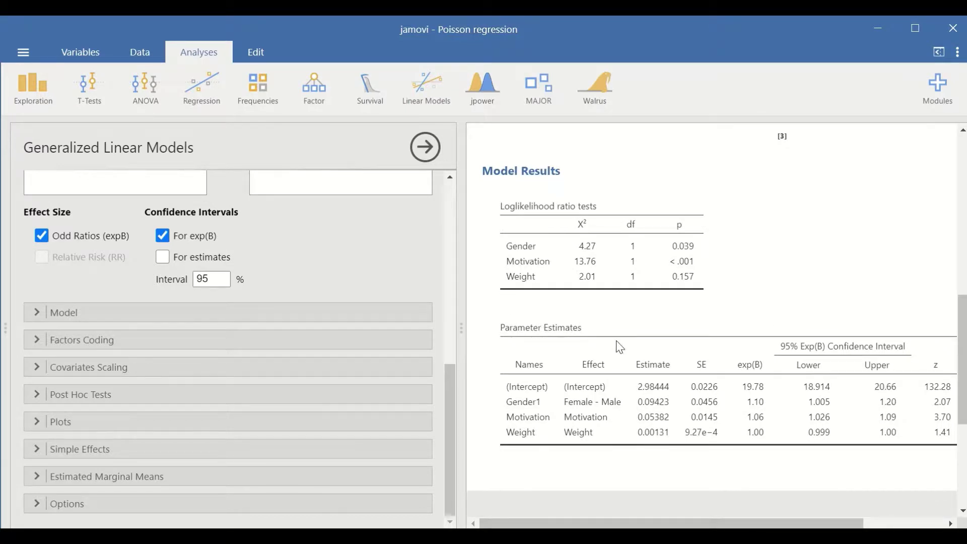
# Scroll the results sideways to read the p column: Gender1 0.039, Motivation < .001, Weight 0.157
pyautogui.moveTo(627, 523)
pyautogui.mouseDown()
pyautogui.moveTo(698, 515)
pyautogui.moveTo(642, 514)
pyautogui.mouseUp()
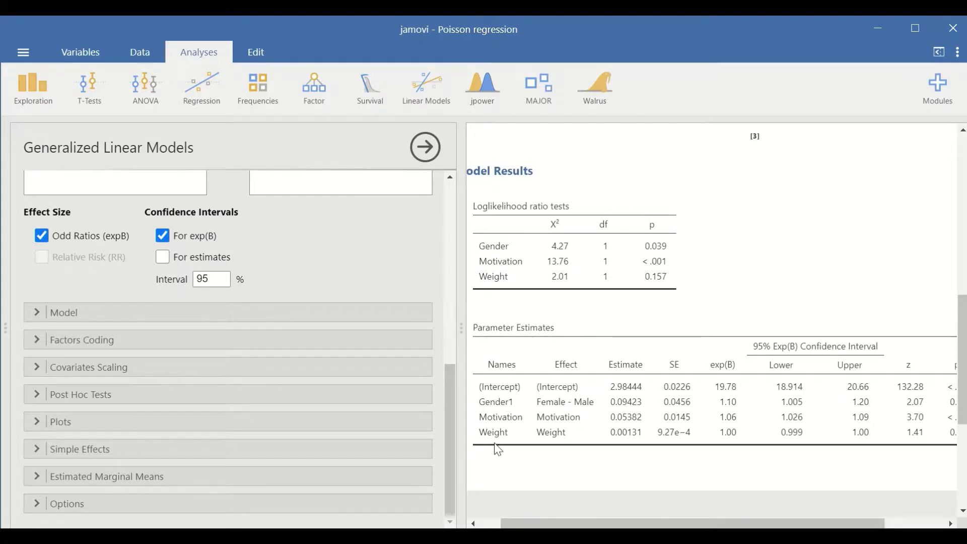
pyautogui.moveTo(649, 522); pyautogui.dragTo(715, 523)
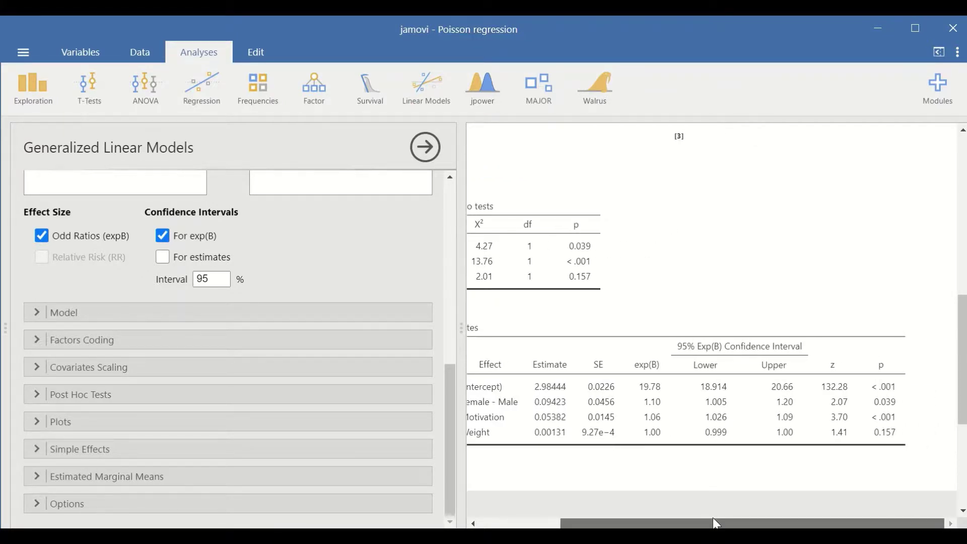
pyautogui.moveTo(715, 524); pyautogui.dragTo(709, 523)
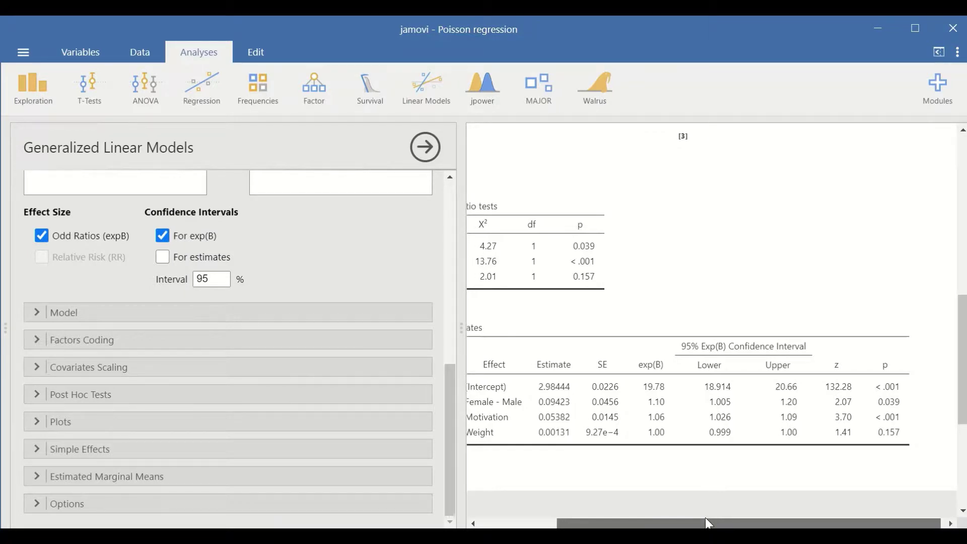
pyautogui.moveTo(734, 523); pyautogui.dragTo(668, 526)
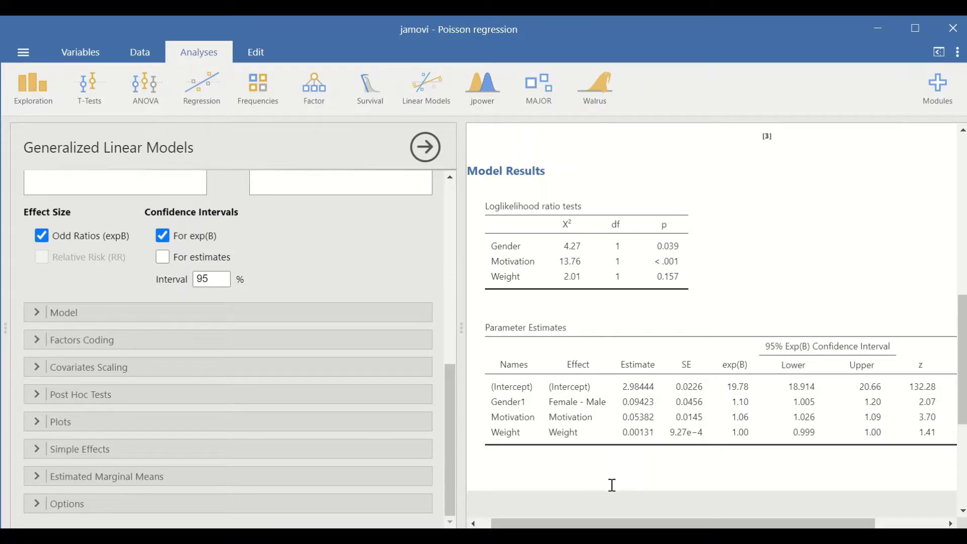
pyautogui.moveTo(634, 524); pyautogui.dragTo(704, 524)
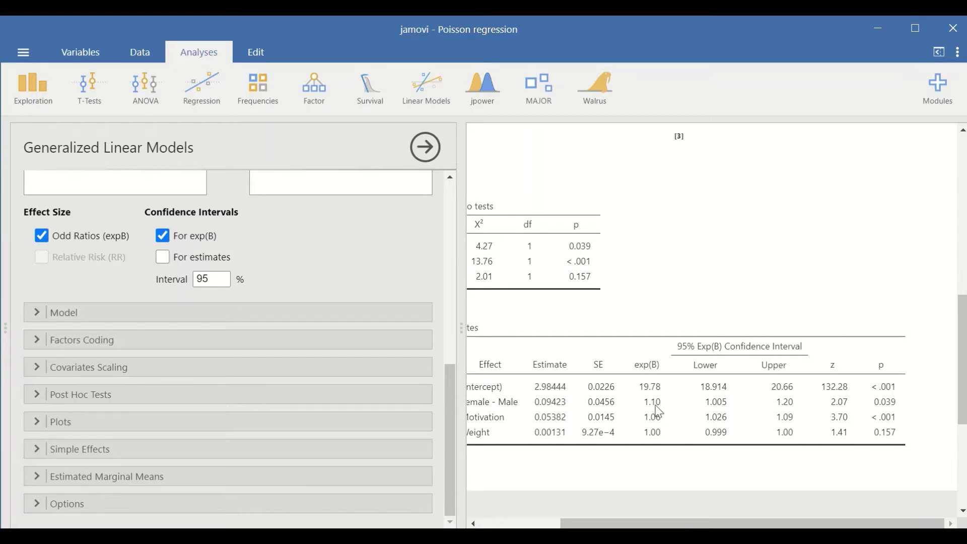
pyautogui.moveTo(760, 524); pyautogui.dragTo(679, 524)
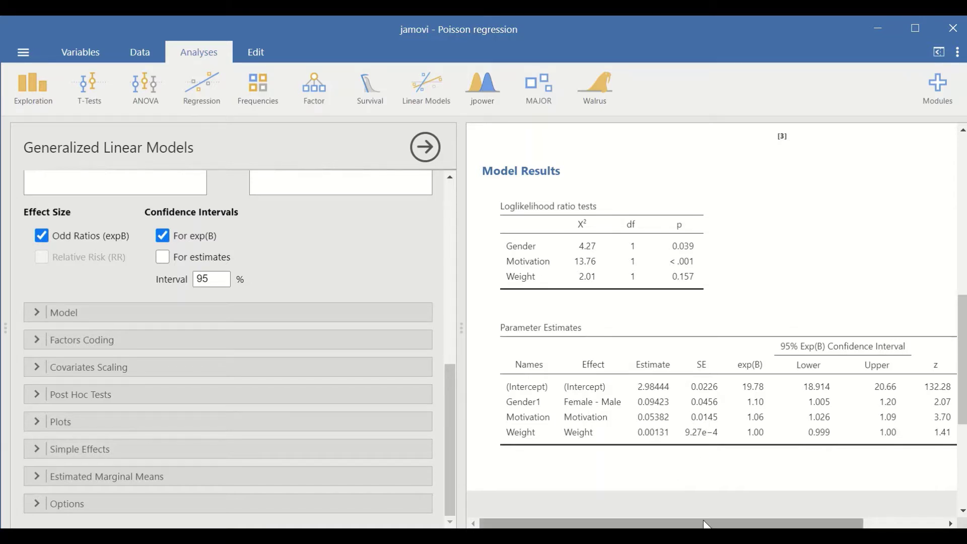
pyautogui.moveTo(701, 523)
pyautogui.mouseDown()
pyautogui.moveTo(781, 518)
pyautogui.moveTo(701, 519)
pyautogui.mouseUp()
pyautogui.moveTo(611, 523); pyautogui.dragTo(715, 522)
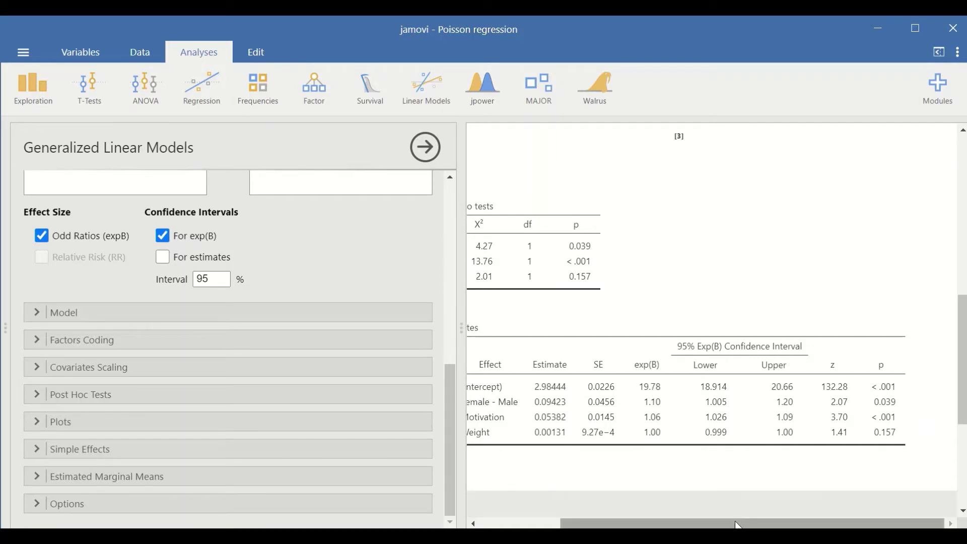
pyautogui.moveTo(740, 521); pyautogui.dragTo(659, 521)
pyautogui.moveTo(674, 524); pyautogui.dragTo(727, 521)
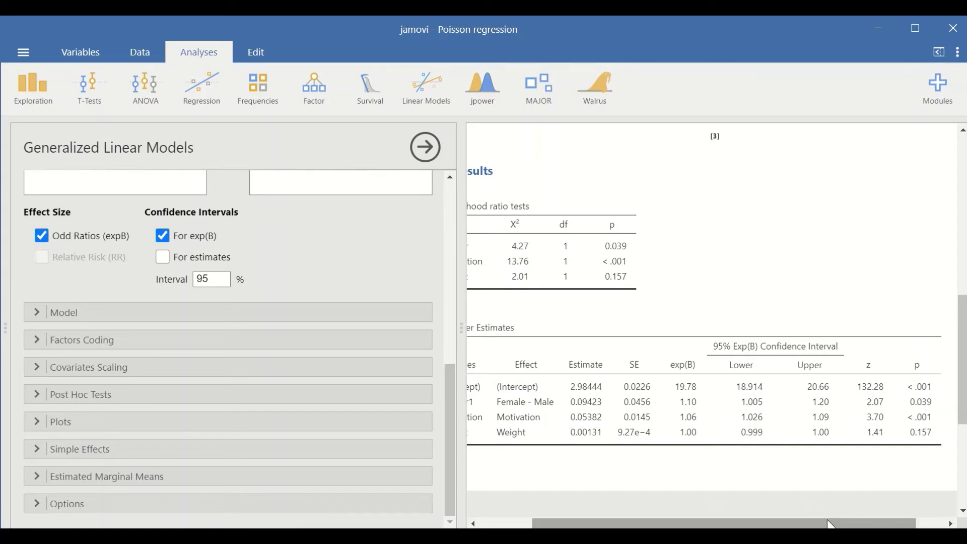
pyautogui.moveTo(831, 524); pyautogui.dragTo(769, 512)
pyautogui.scroll(1, 806, 483)
pyautogui.hscroll(-1, 806, 484)
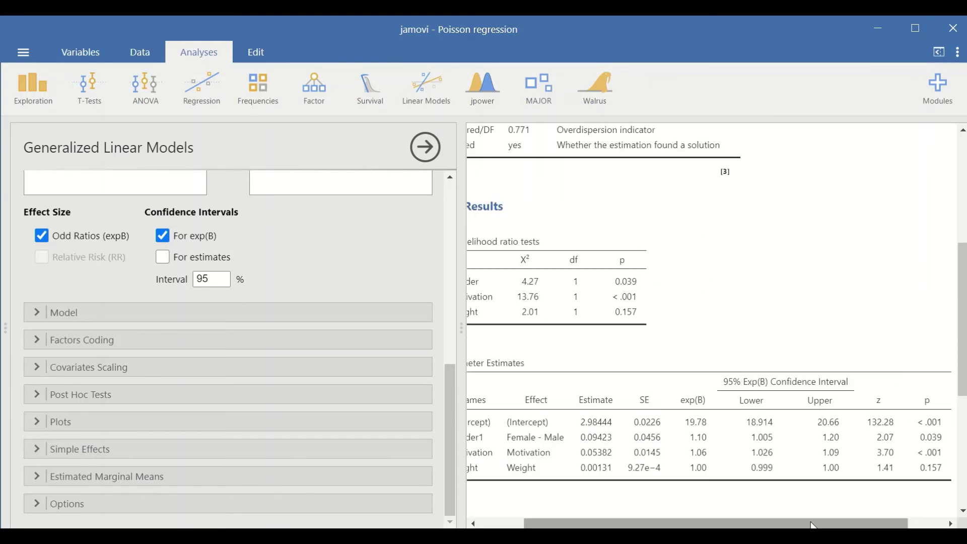